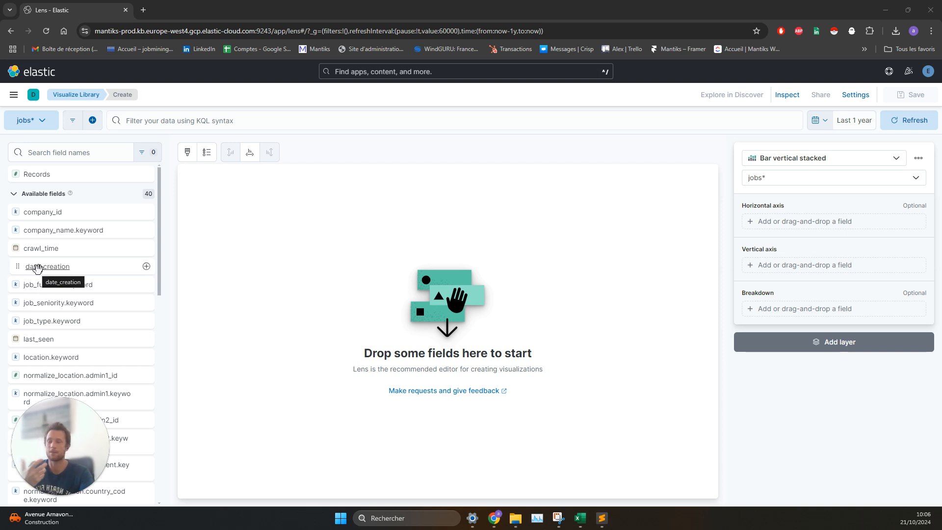
Step: Plot date_creation on the horizontal axis and the Count function on the vertical axis of the stacked bar chart
drag(38, 268, 797, 226)
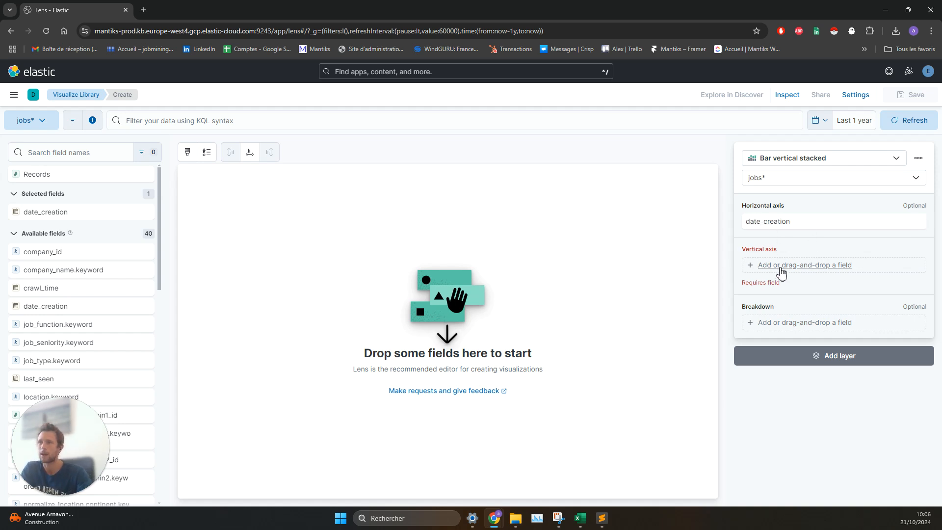
click(780, 268)
click(748, 254)
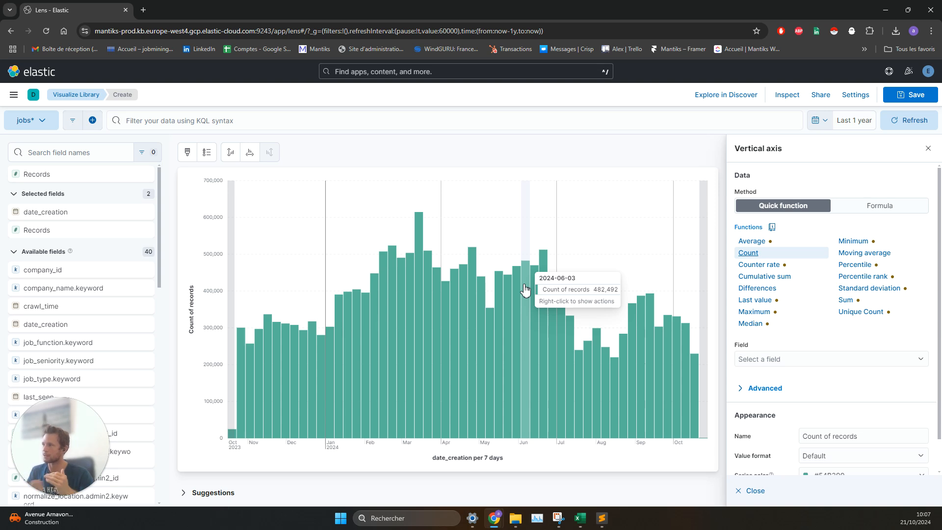
Step: Filter the data with the recent query matching job_title frontend, developpeur, backend, "back end", fullstack or developer
click(312, 120)
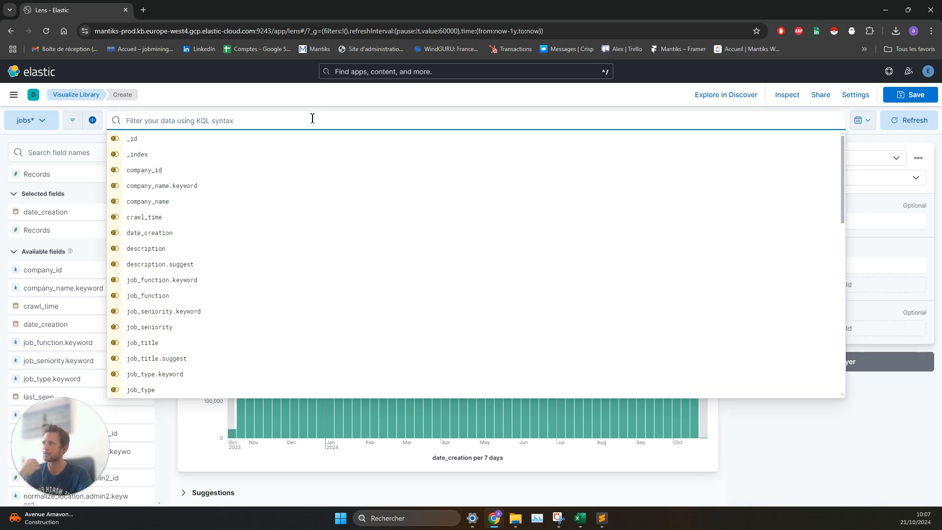
text(job)
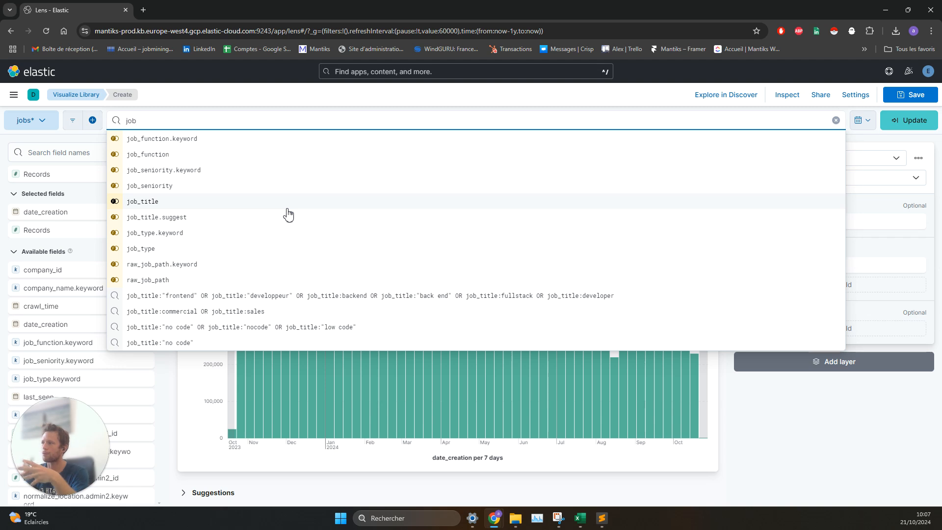
click(273, 297)
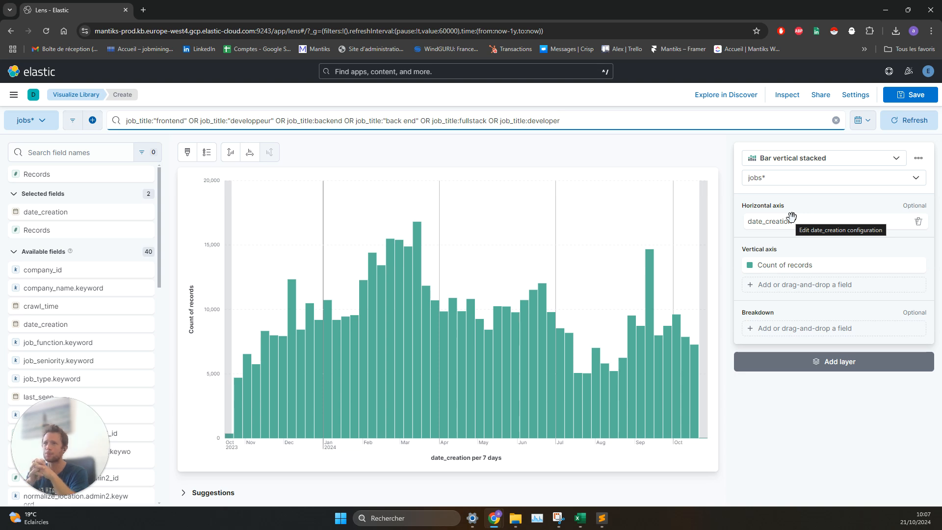
Step: Break the chart down by Filters, using the query description:remote with the label remote
click(816, 333)
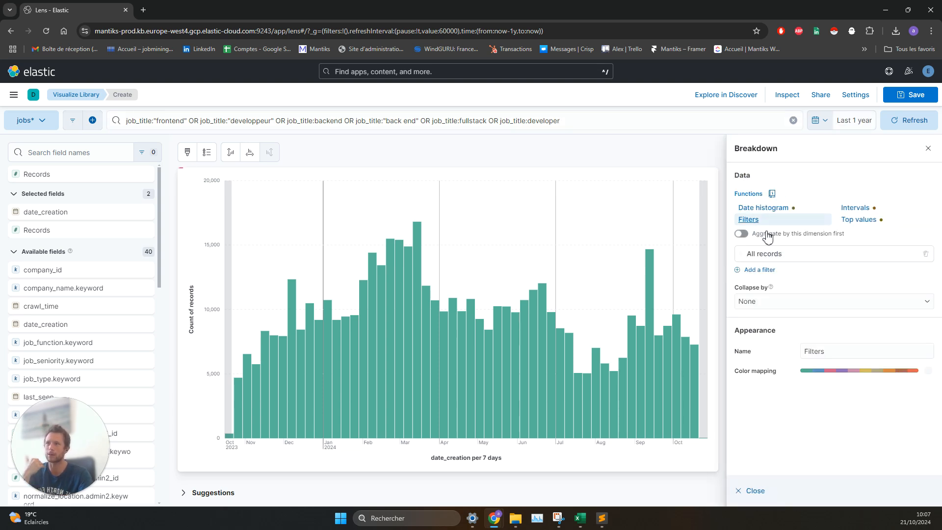
click(749, 221)
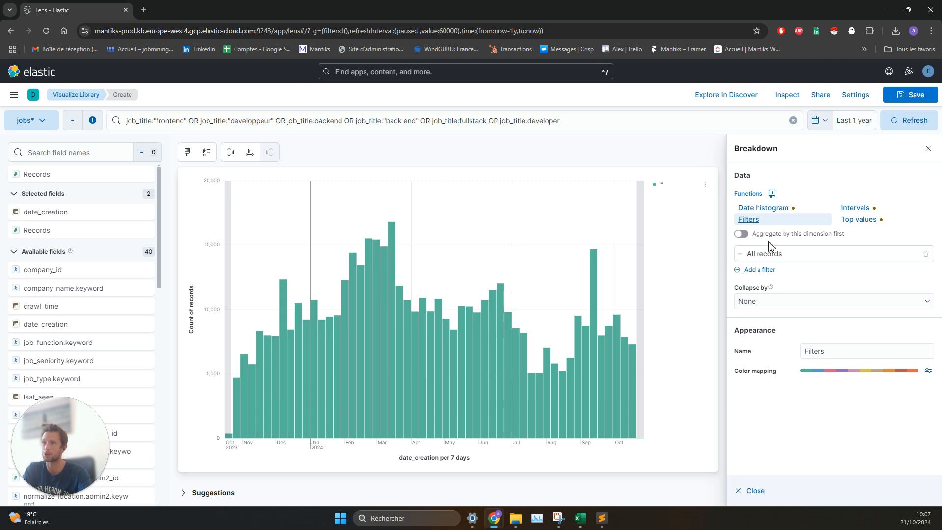
click(823, 257)
click(674, 283)
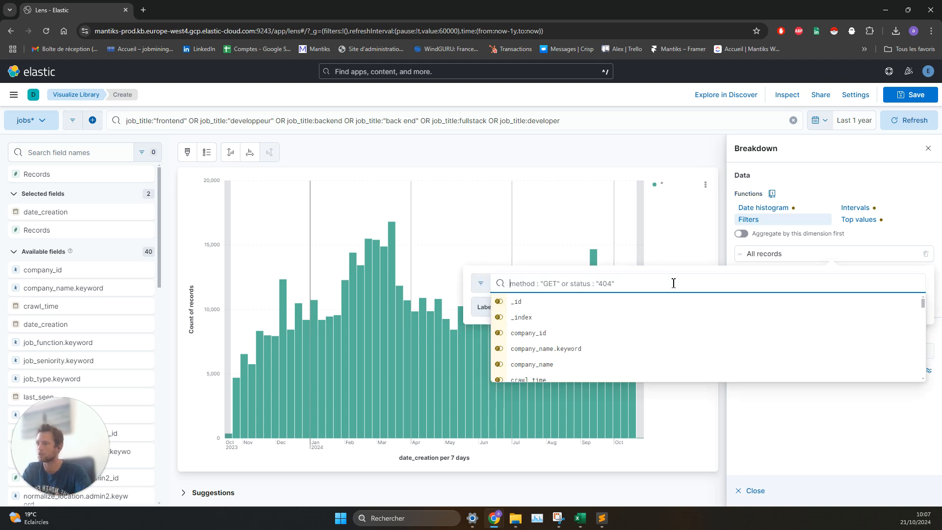
text(descr)
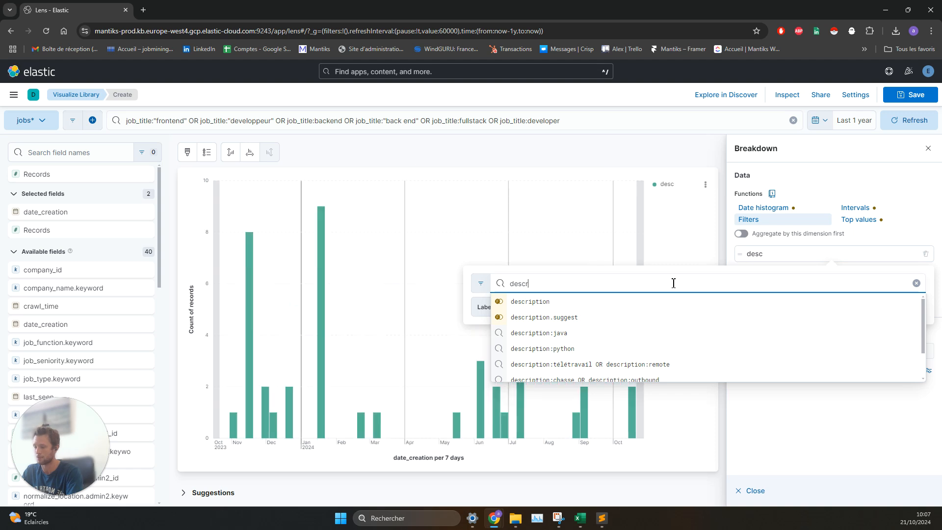
text(iption:)
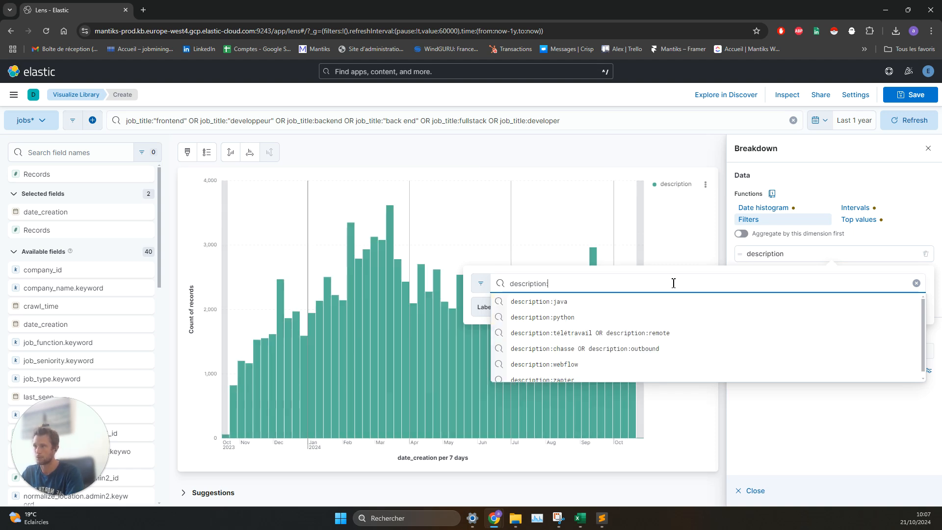
text(remote)
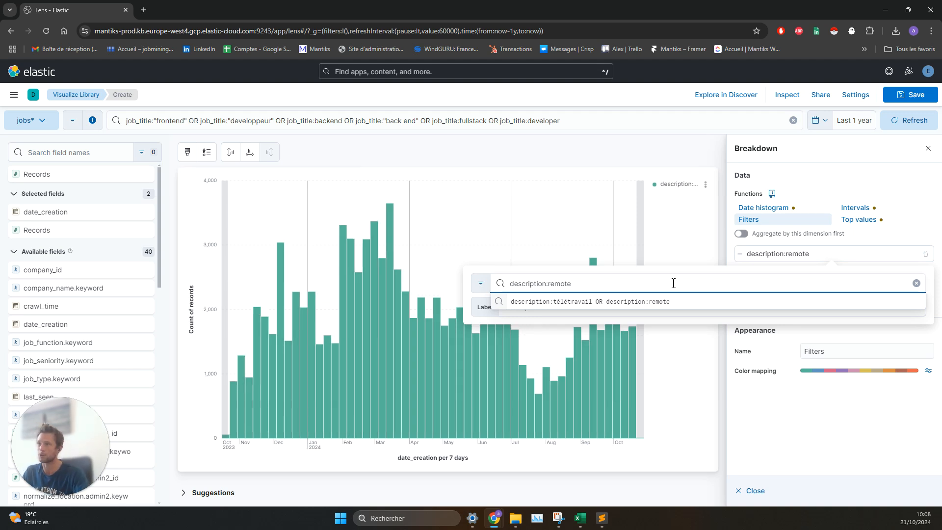
click(609, 307)
text(remote)
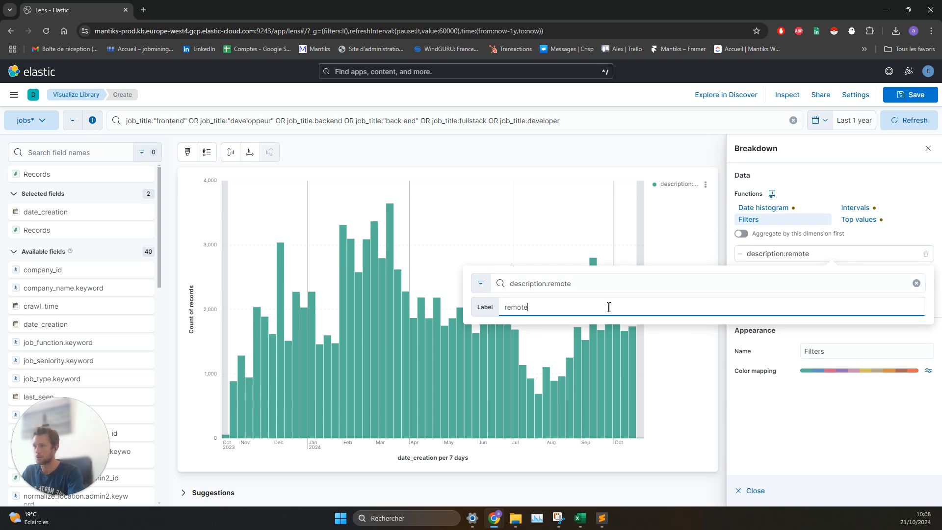
key(Escape)
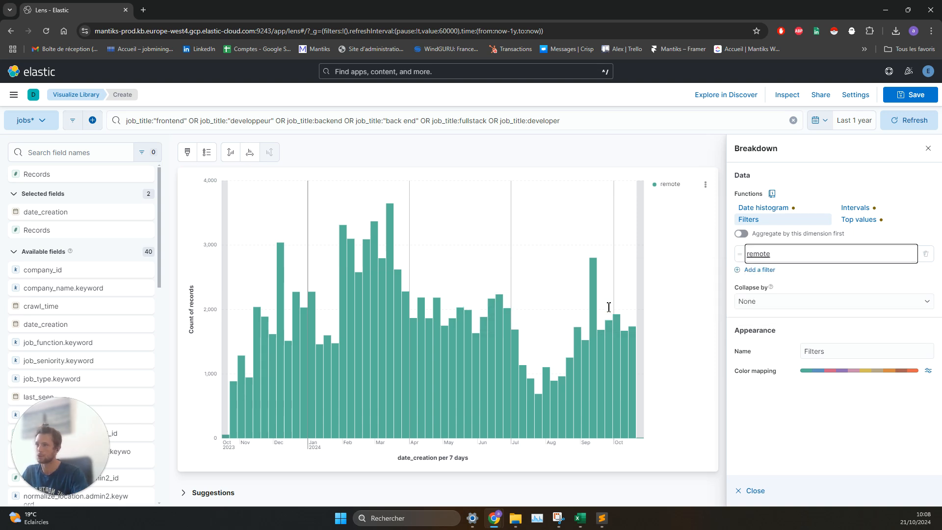
Step: Add a second breakdown filter covering all records and close the breakdown settings
click(768, 273)
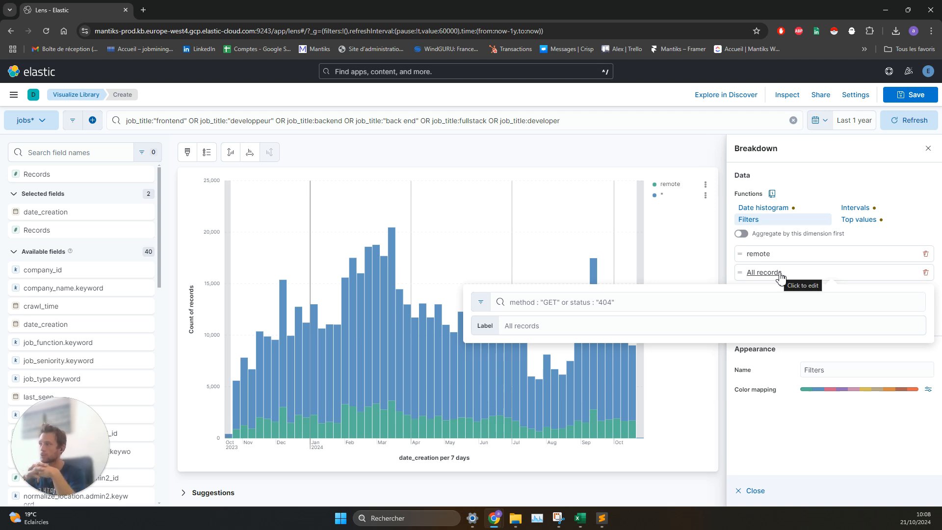
click(794, 439)
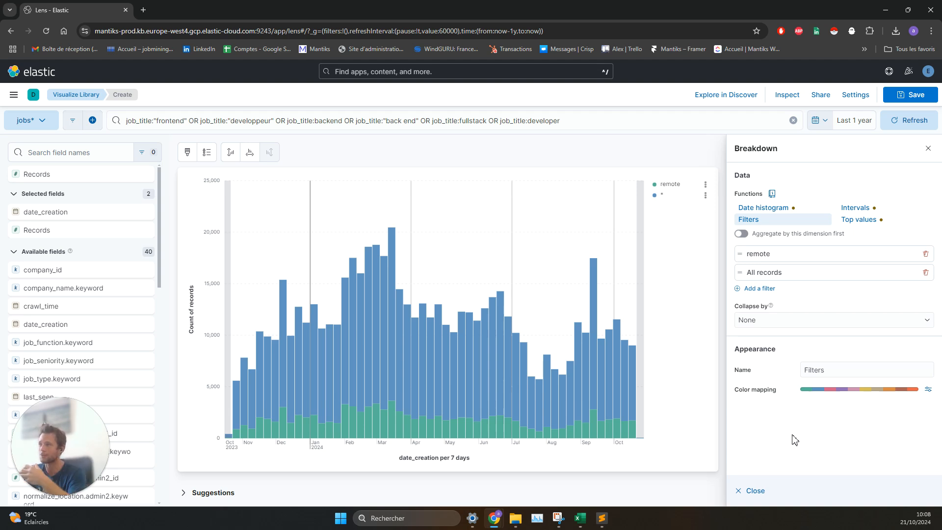
click(928, 148)
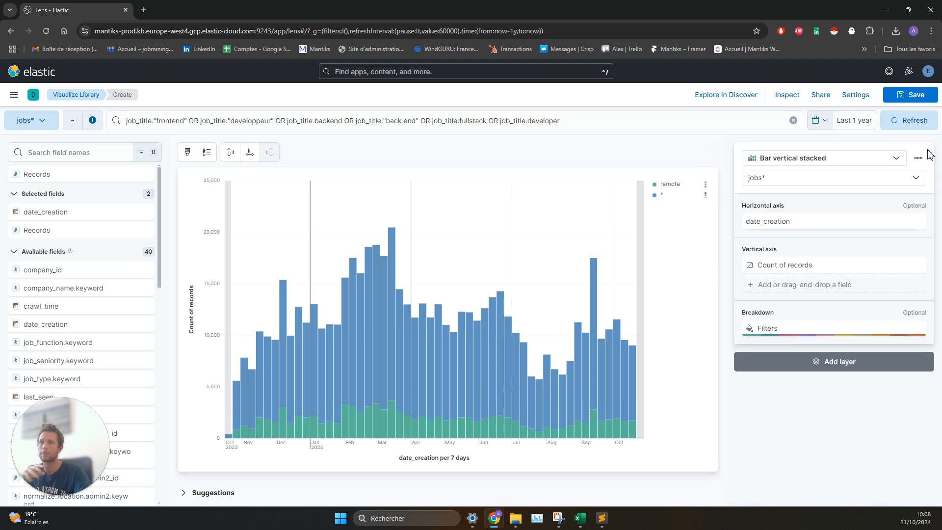
Step: Change the visualization type to Line
click(853, 163)
scroll(844, 294, down, 4)
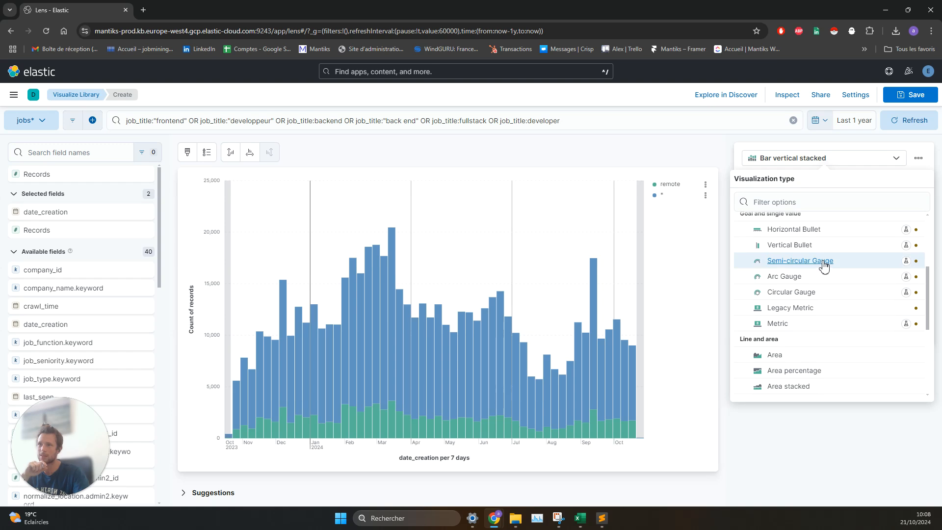
scroll(806, 314, down, 2)
click(801, 358)
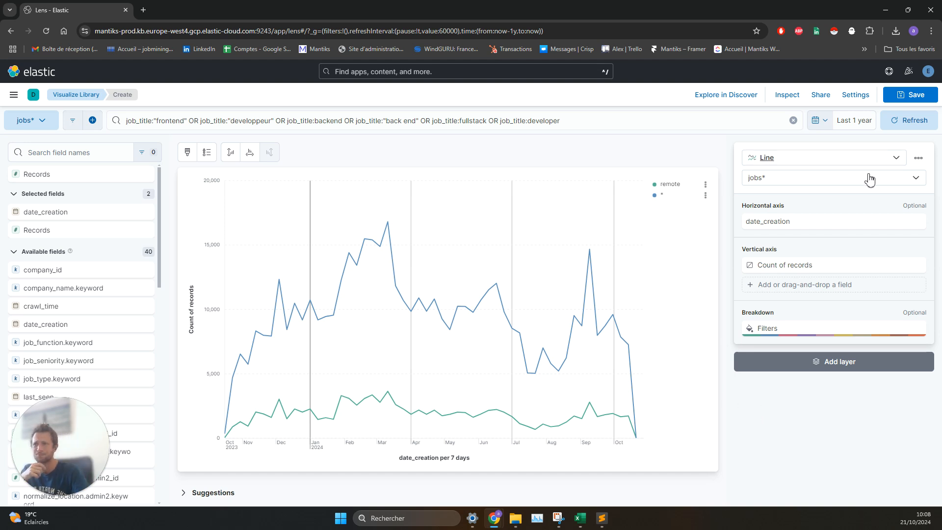
Step: Change the remote breakdown filter to the query description:python and label it python
click(773, 330)
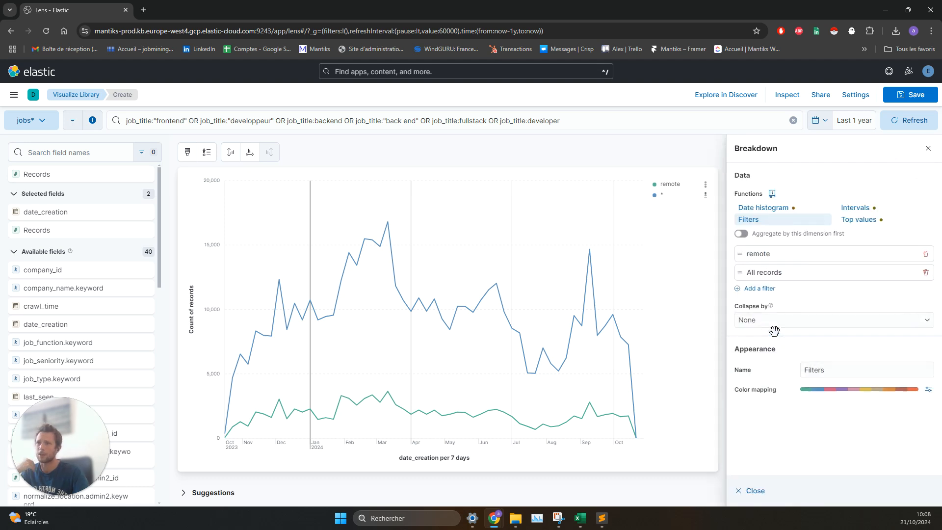
click(801, 260)
double_click(644, 285)
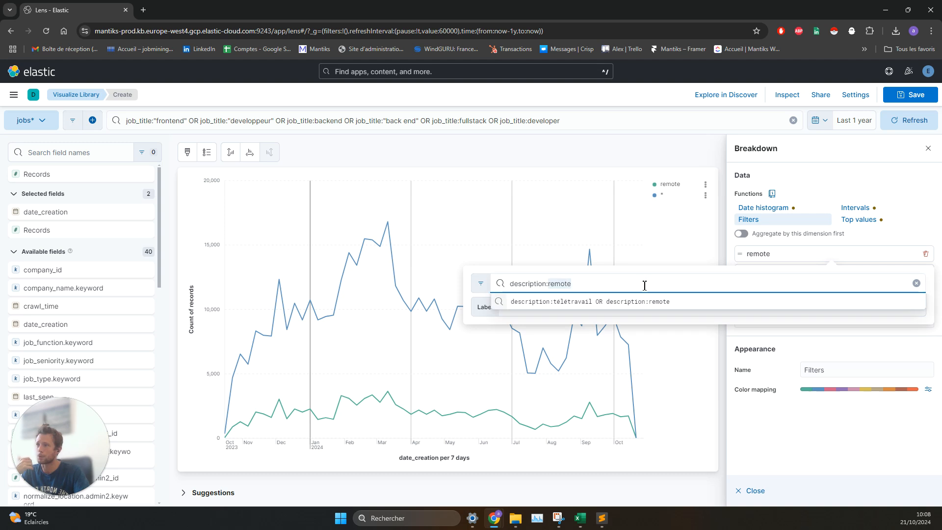
text(python)
click(552, 302)
click(556, 308)
key(ctrl+a)
text(python)
key(Return)
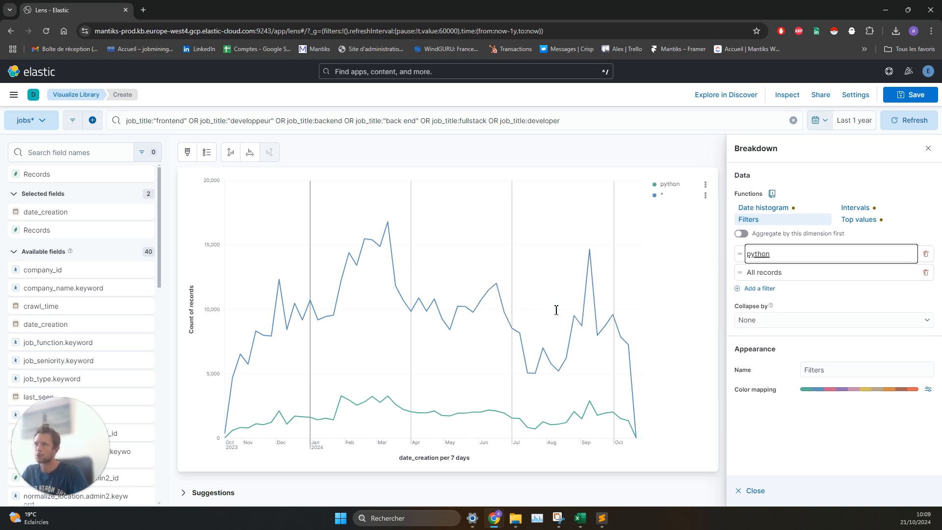
Step: Add a breakdown filter with the query description:java and the label java
click(770, 290)
click(585, 323)
text(description:java)
key(Return)
key(Tab)
key(Return)
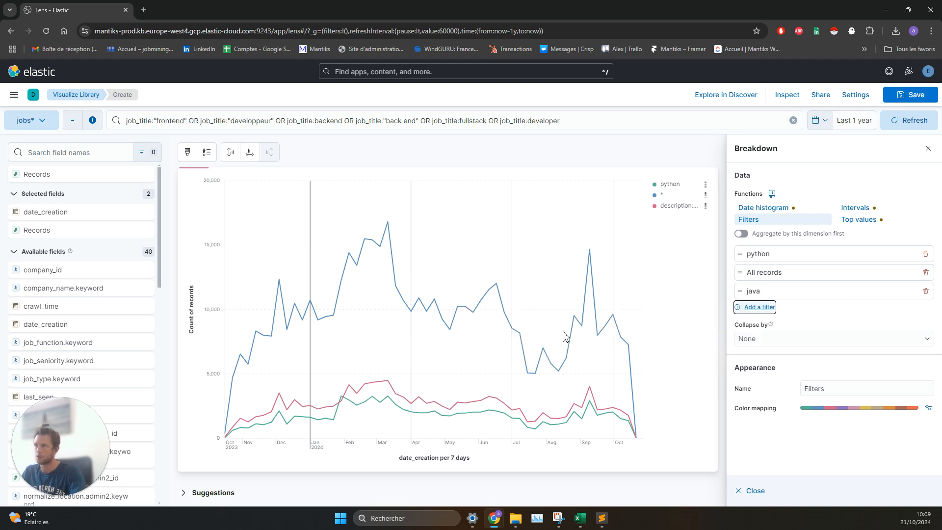
Step: Add a breakdown filter with the query description:php labelled php, and close the breakdown settings
click(758, 306)
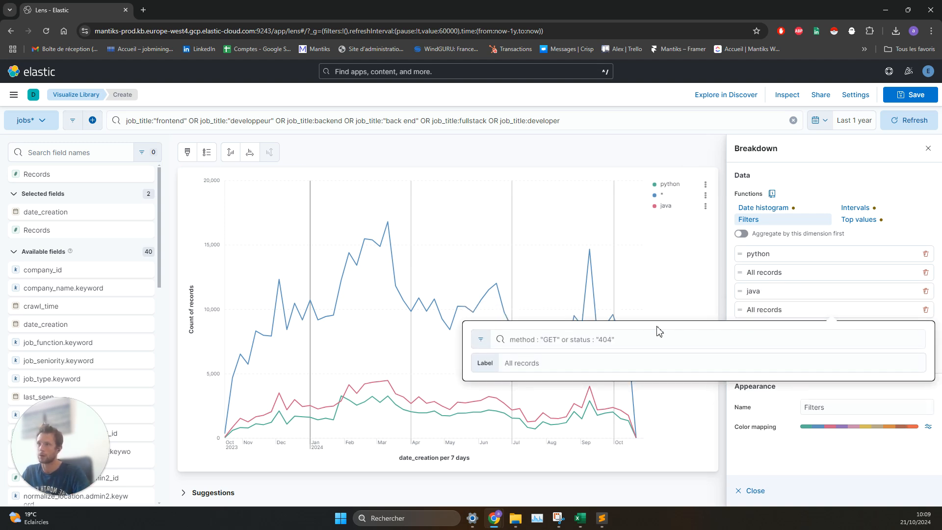
click(642, 349)
text(descr)
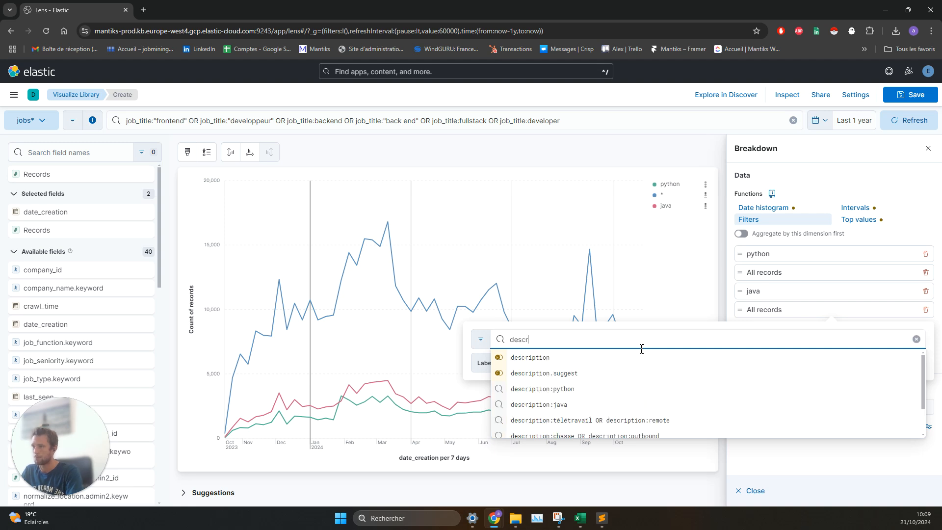
text(i^ption)
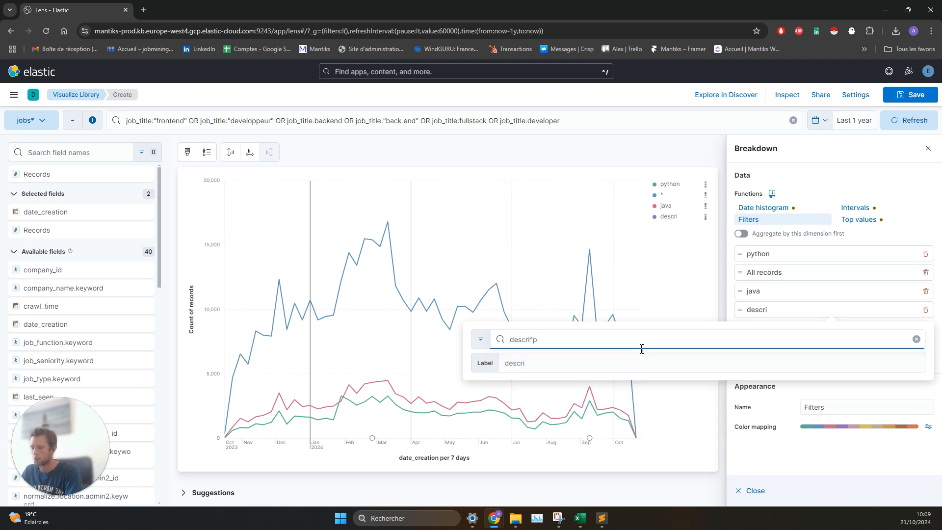
key(BackSpace)
key(BackSpace)
key(BackSpace)
key(BackSpace)
key(BackSpace)
key(BackSpace)
text(ption:)
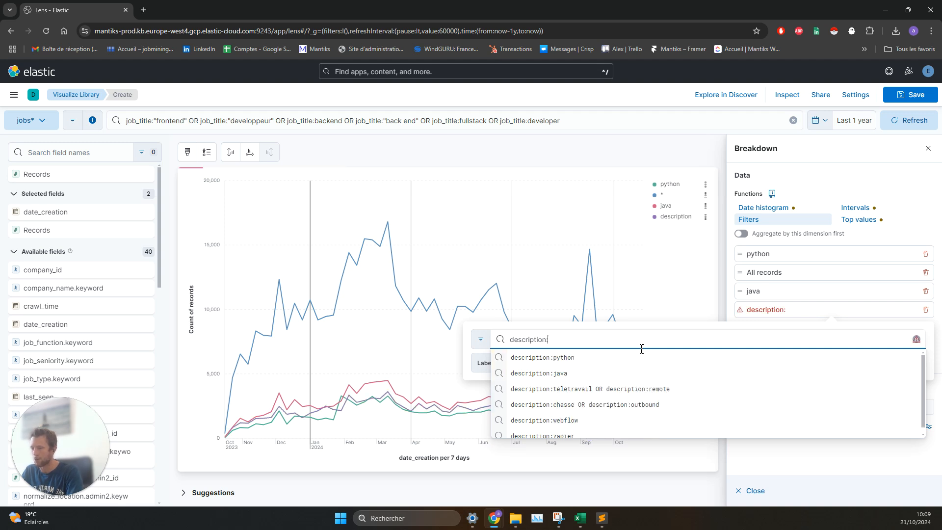
text(php)
click(607, 361)
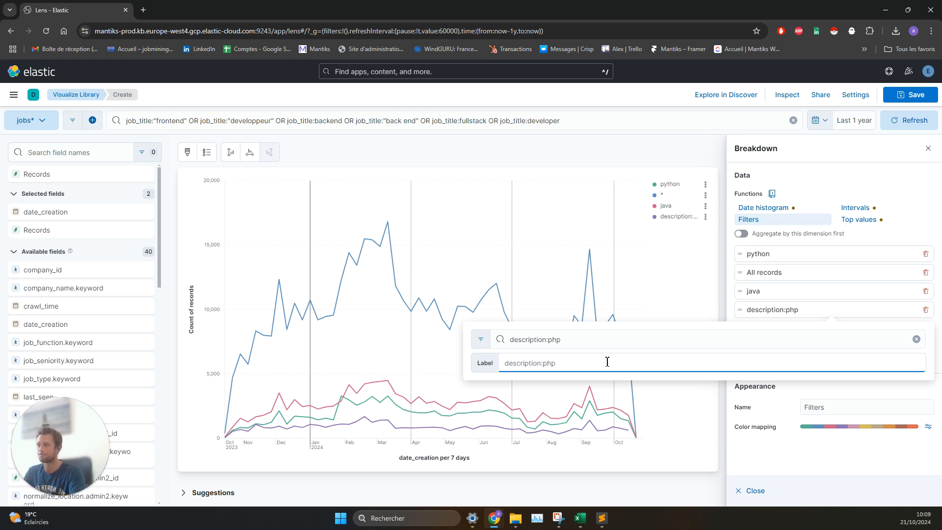
text(php)
key(Escape)
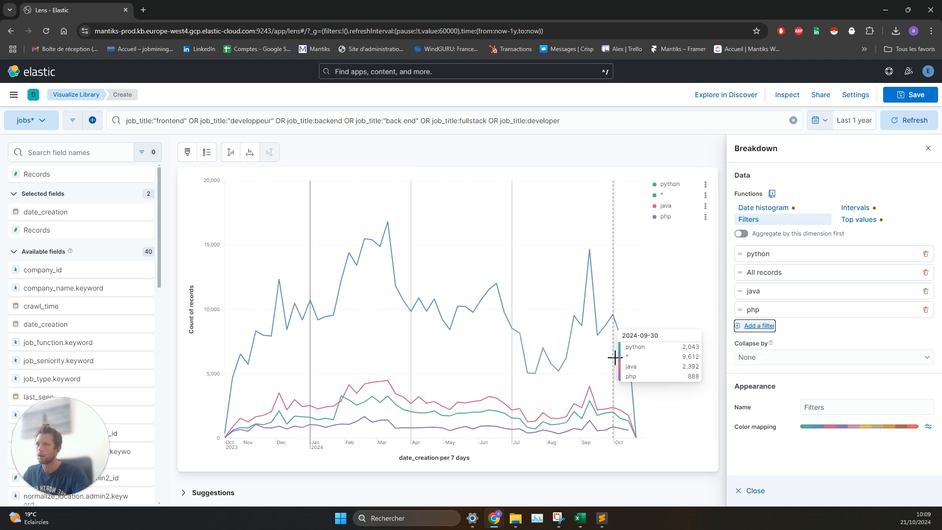
mouse_move(594, 415)
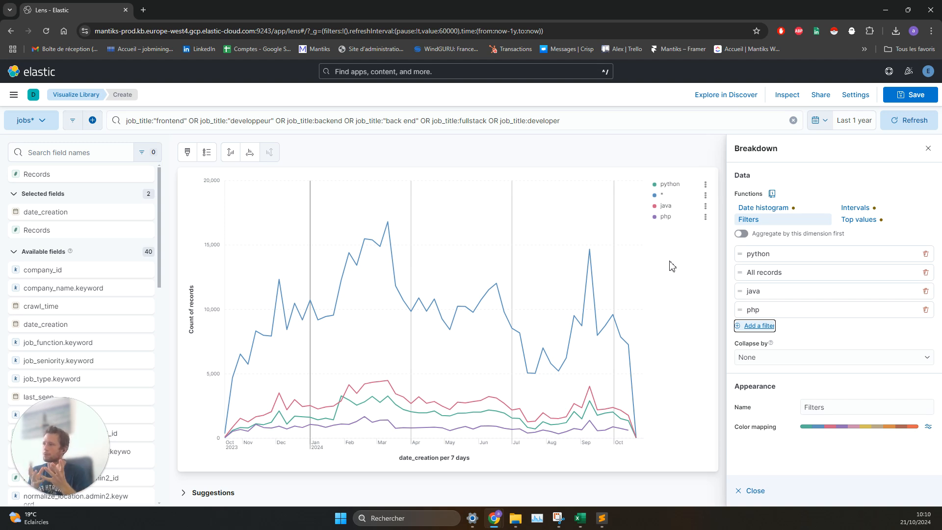
click(927, 149)
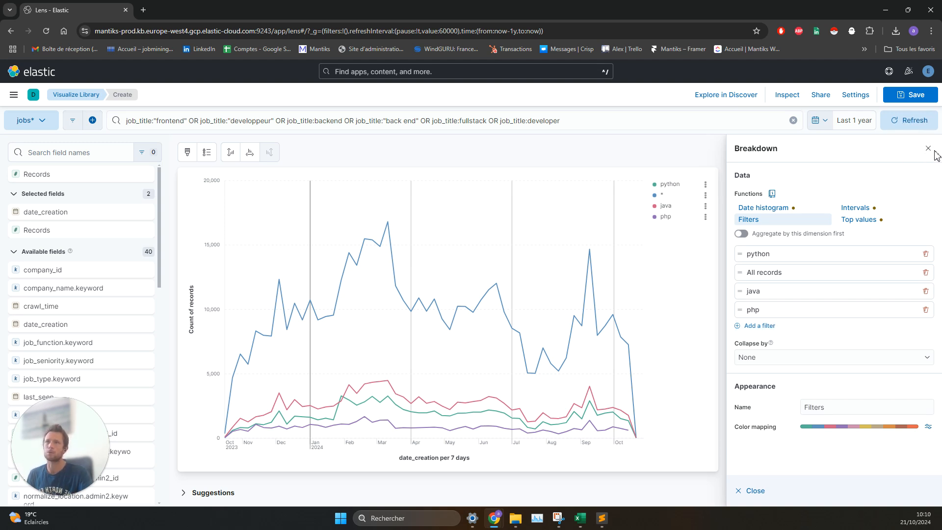
click(928, 149)
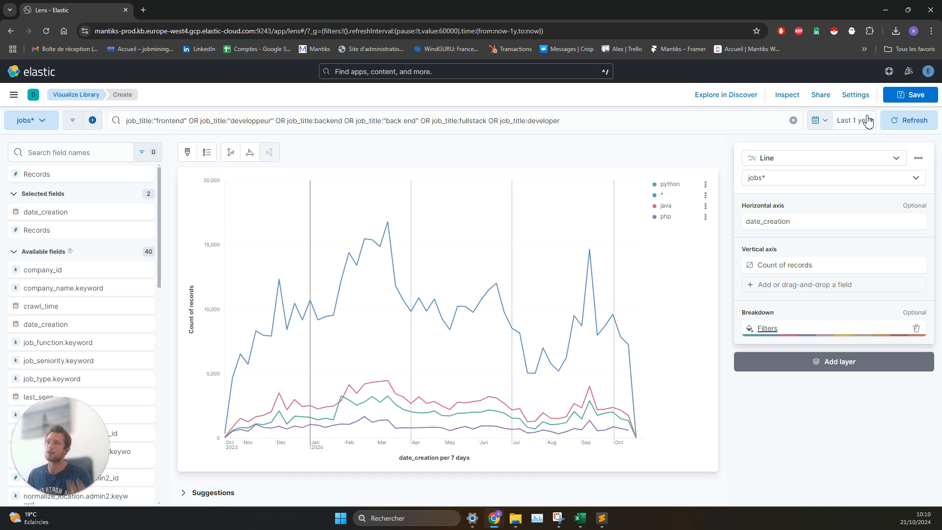
Step: Change the visualization type to Donut and slice it by the Filters function
click(787, 158)
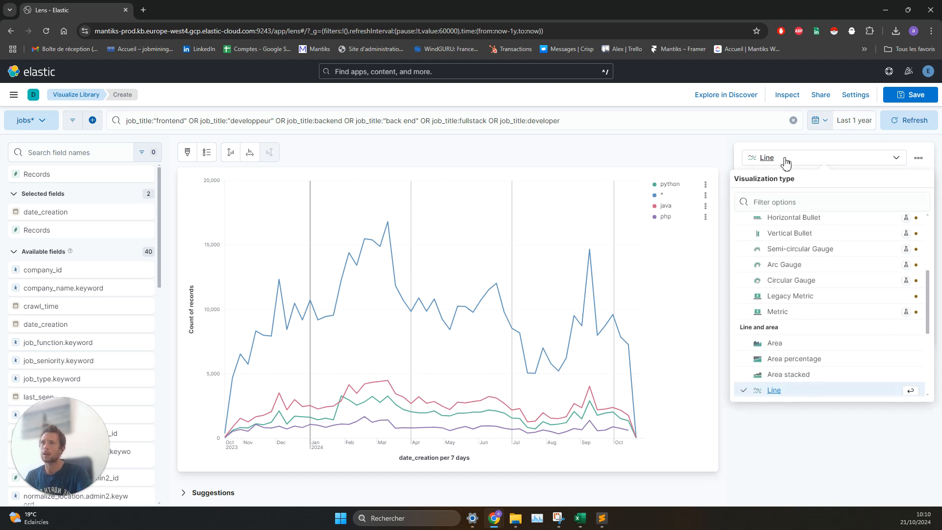
scroll(793, 294, down, 3)
scroll(794, 294, down, 2)
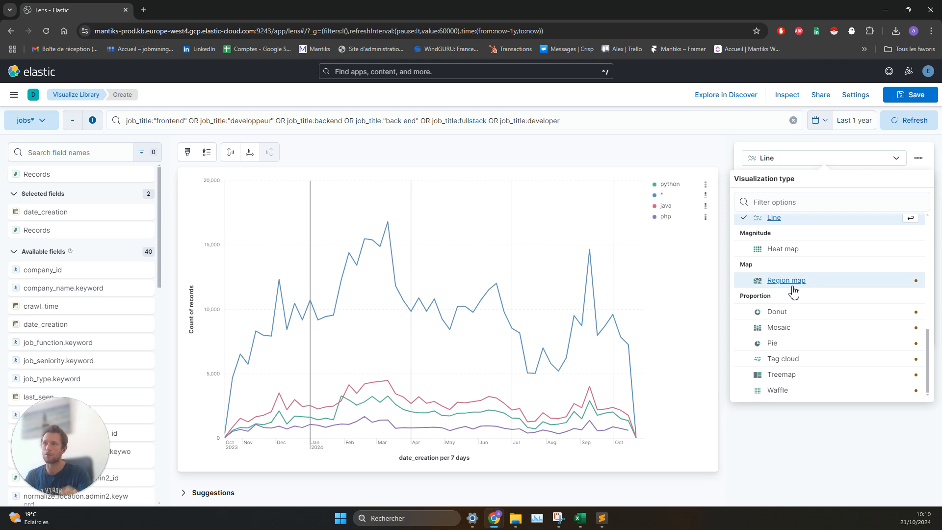
click(794, 313)
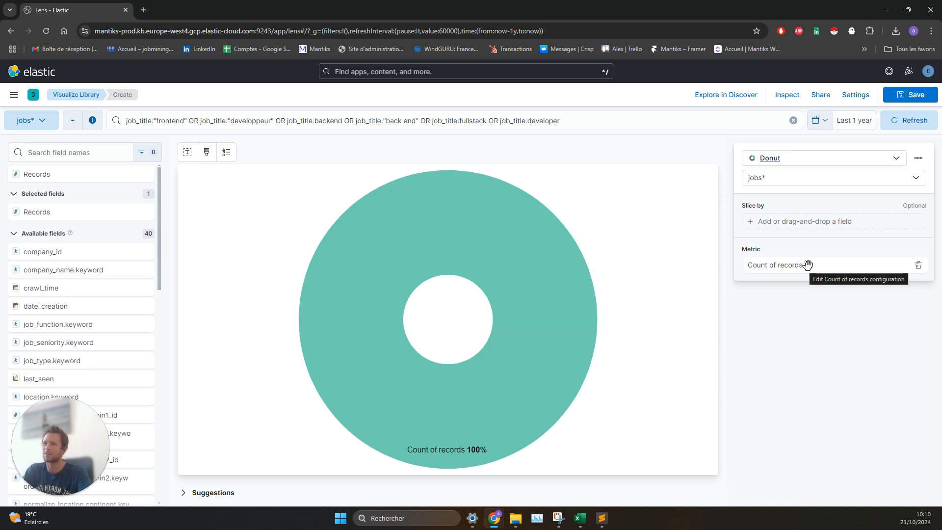
click(794, 222)
click(751, 221)
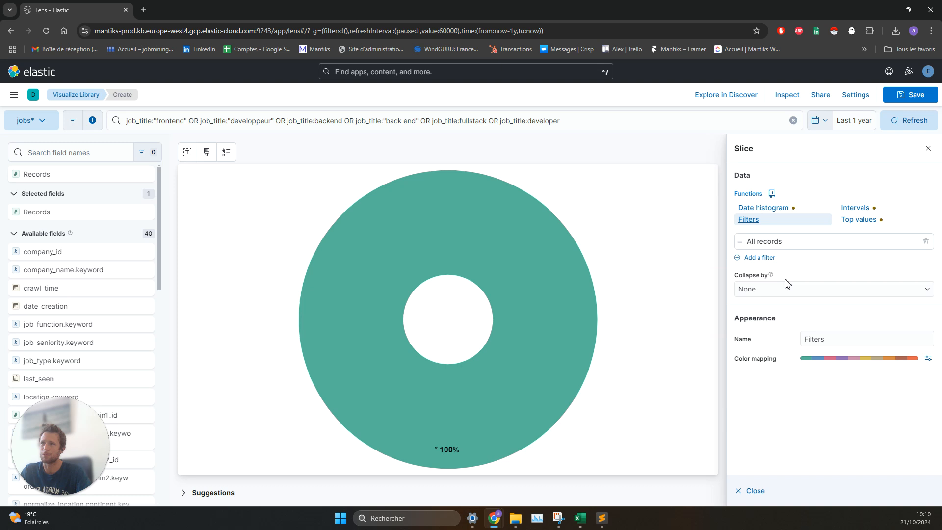
click(425, 123)
key(ctrl+a)
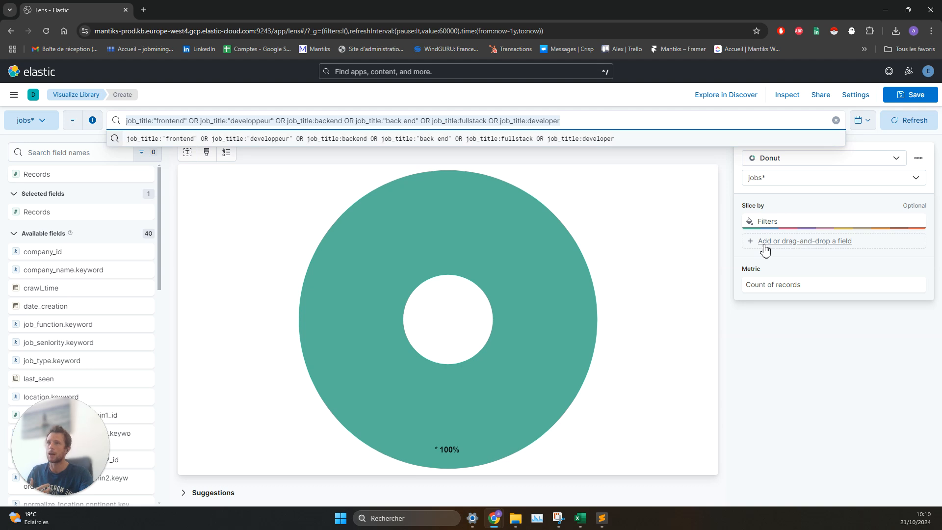
click(785, 311)
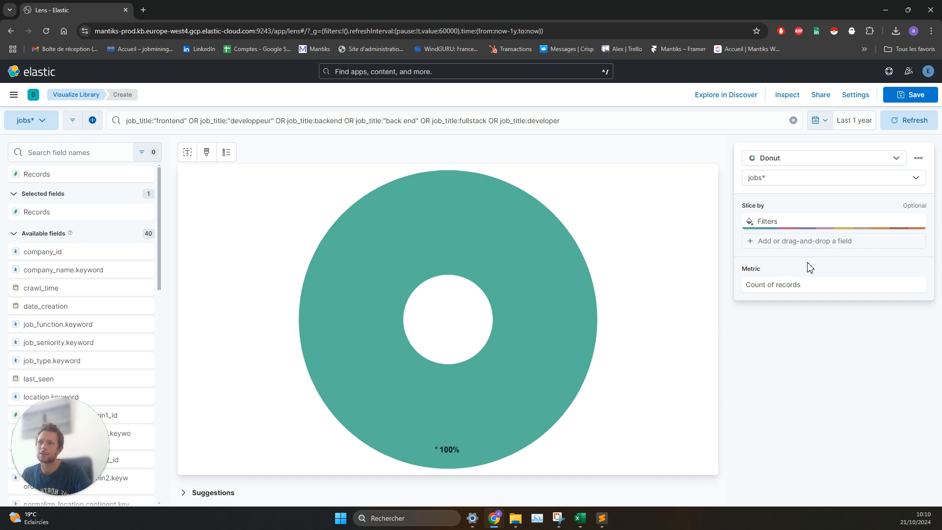
Step: Add a filter with the query description:java and the label java to the donut's slice settings
click(763, 220)
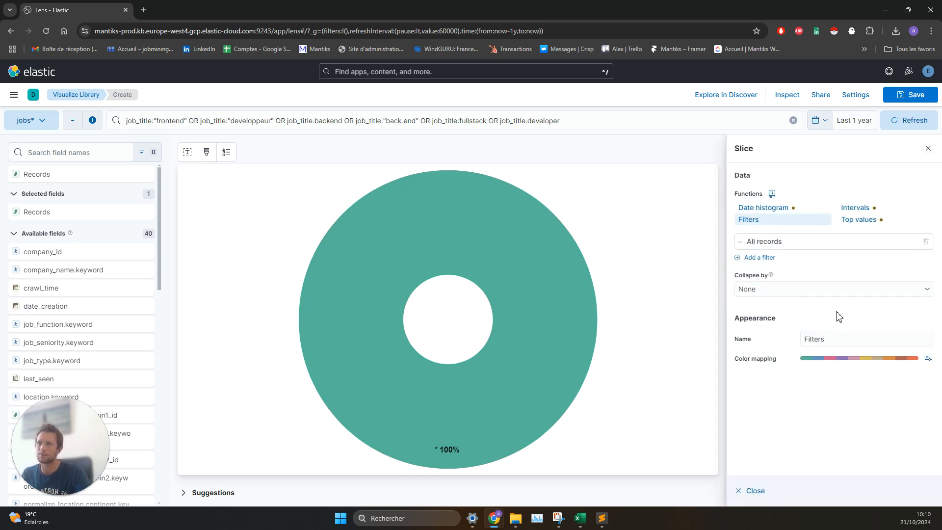
click(760, 258)
text(description)
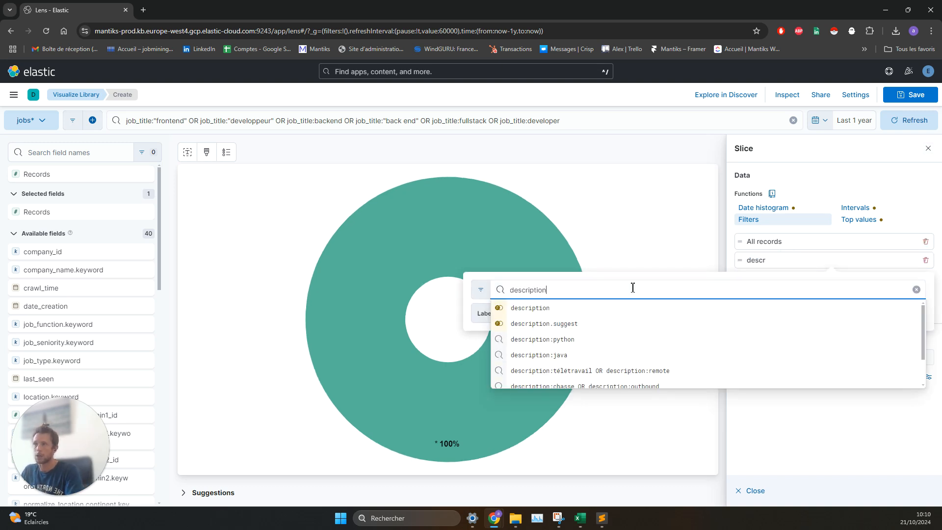
text(:java)
click(561, 318)
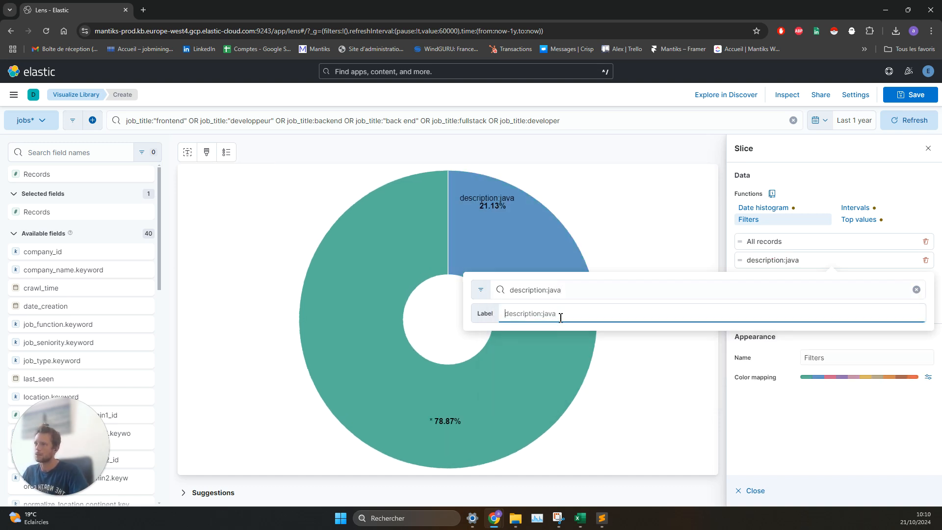
text(java)
key(Return)
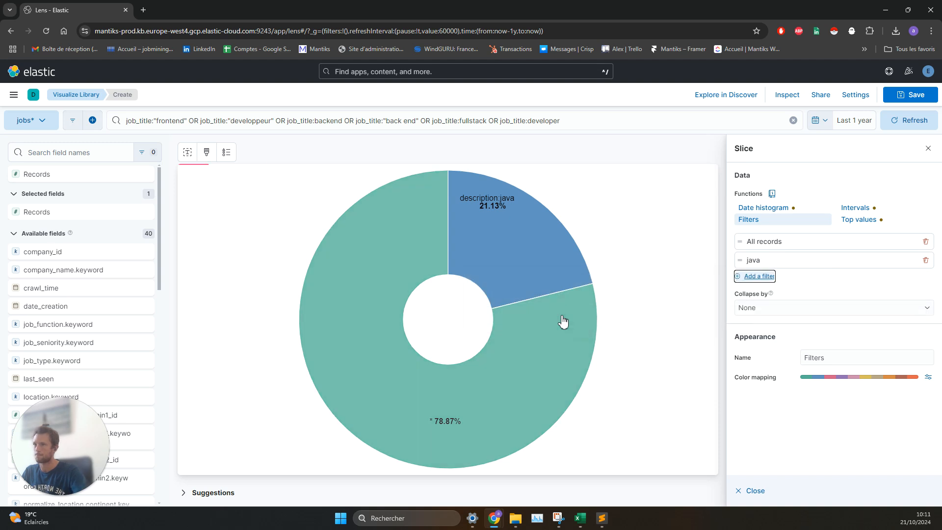
Step: Add a slice filter with the query description:python and the label python
click(774, 277)
text(descrip)
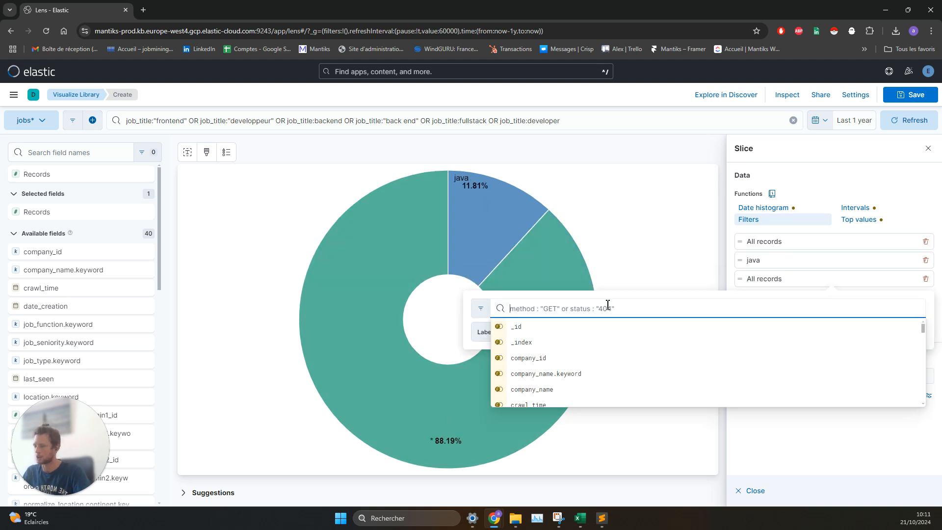
text(tion)
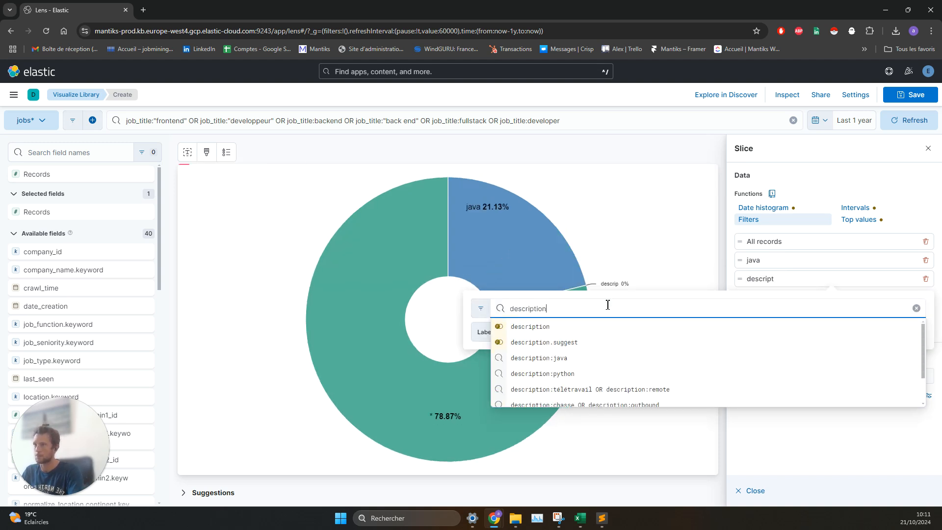
text(:)
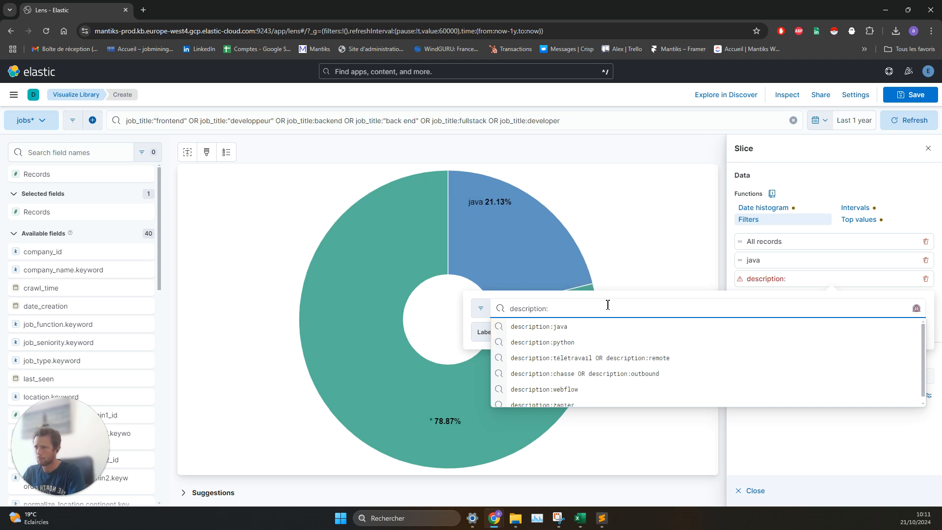
click(575, 343)
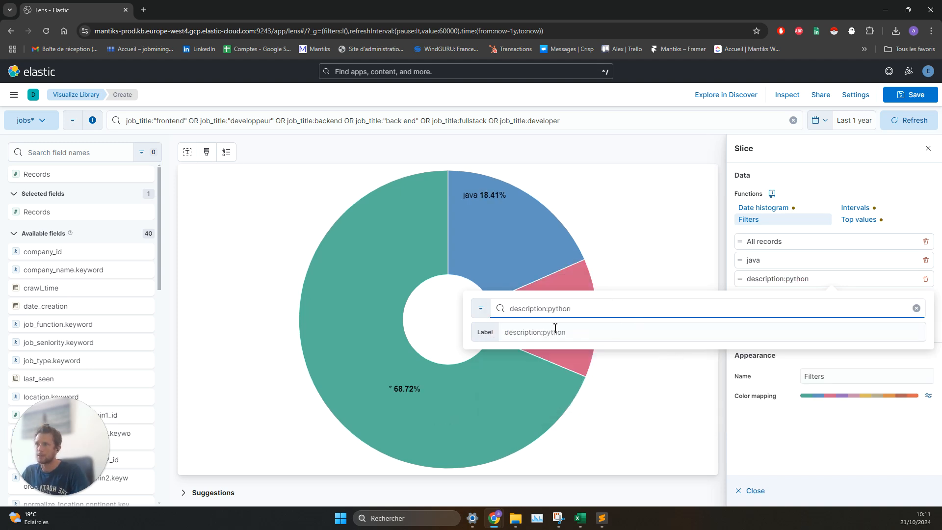
click(550, 329)
text(python)
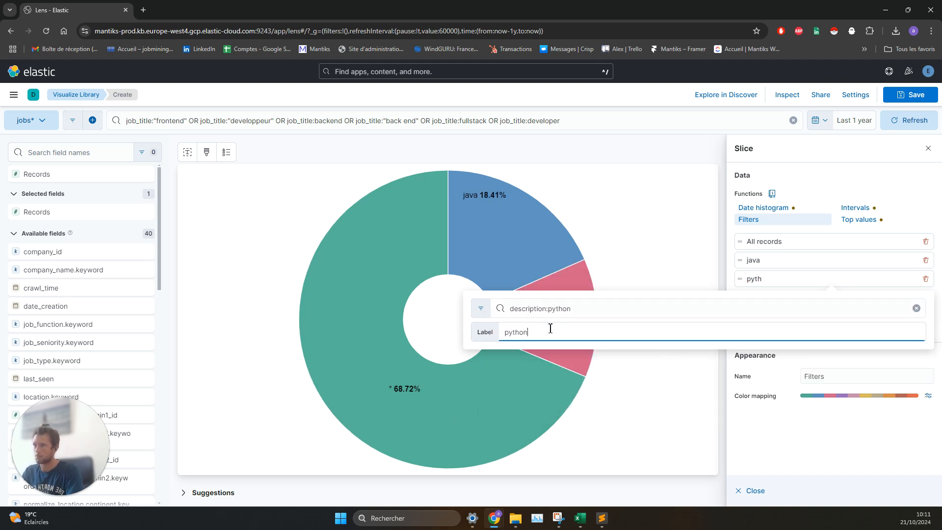
key(Return)
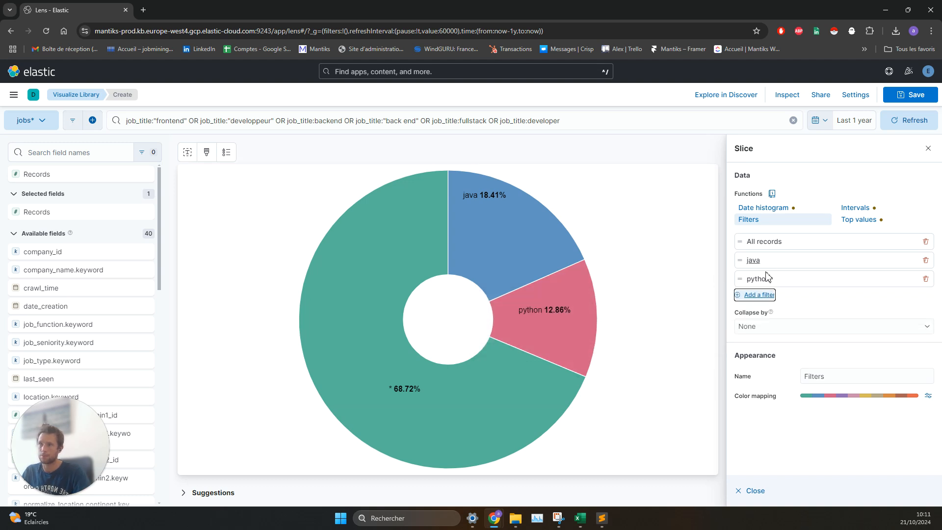
Step: Add a slice filter with the query description:php and the label php
click(759, 294)
text(description:php)
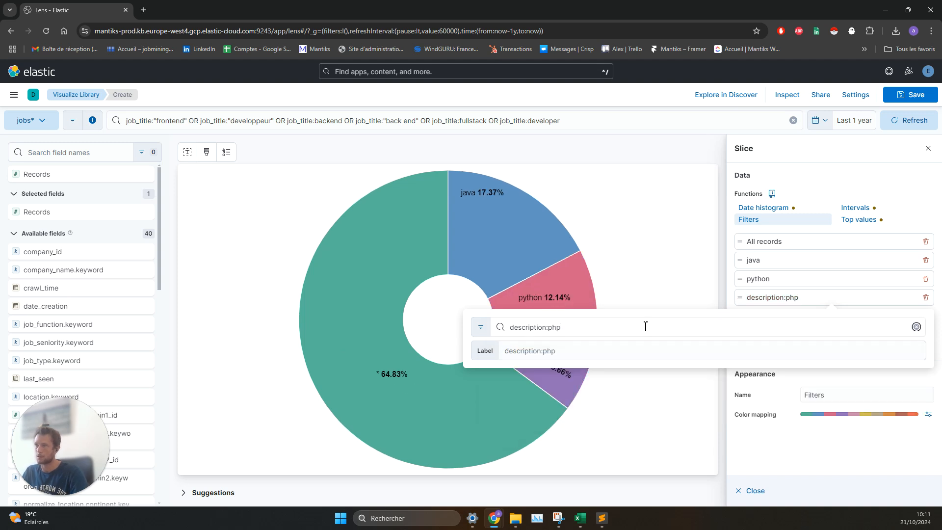
key(Tab)
text(php)
key(Return)
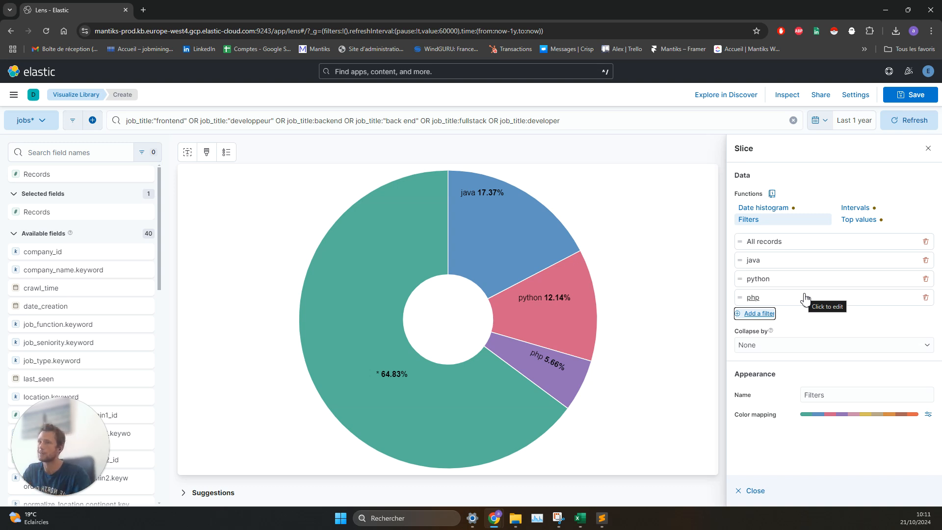
Step: Remove the java and python slice filters, and change the php filter to the query description:remote with the label remote
click(927, 260)
click(927, 260)
click(810, 265)
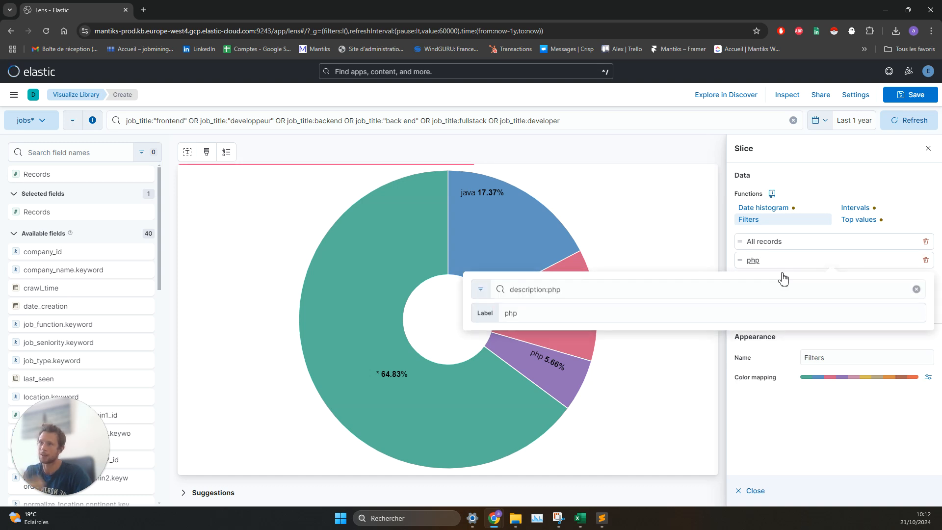
double_click(555, 291)
text(remote)
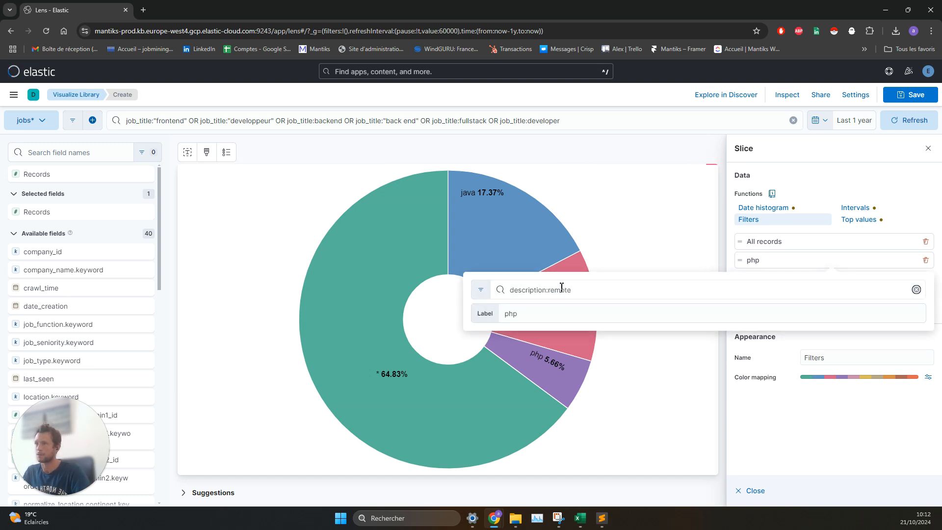
click(548, 311)
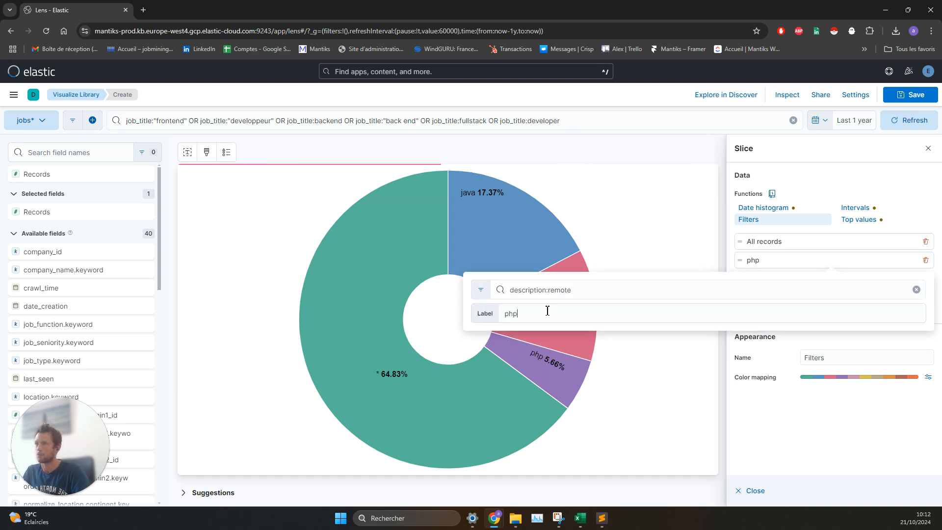
key(BackSpace)
key(BackSpace)
key(BackSpace)
text(remote)
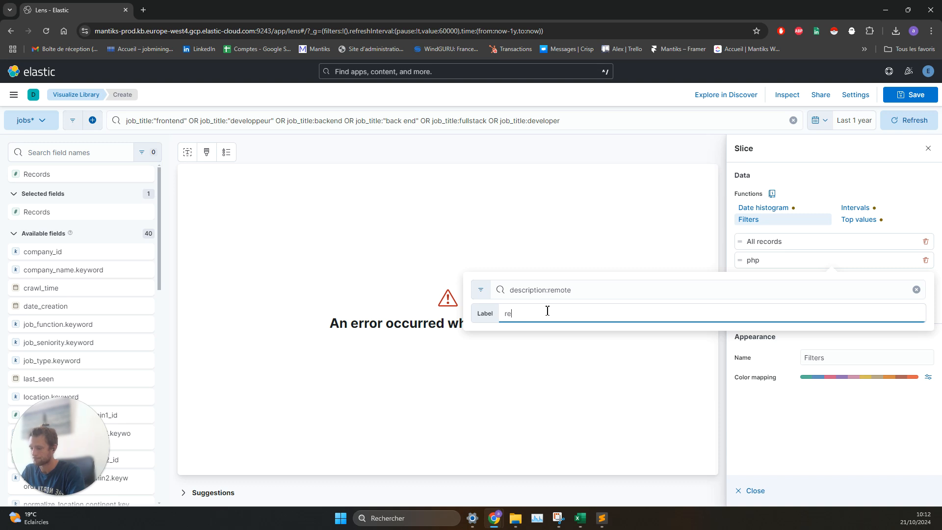
Step: Try the query description:télétravail OR description:remote for the remote filter, restore description:remote, and close the filter editor
click(525, 290)
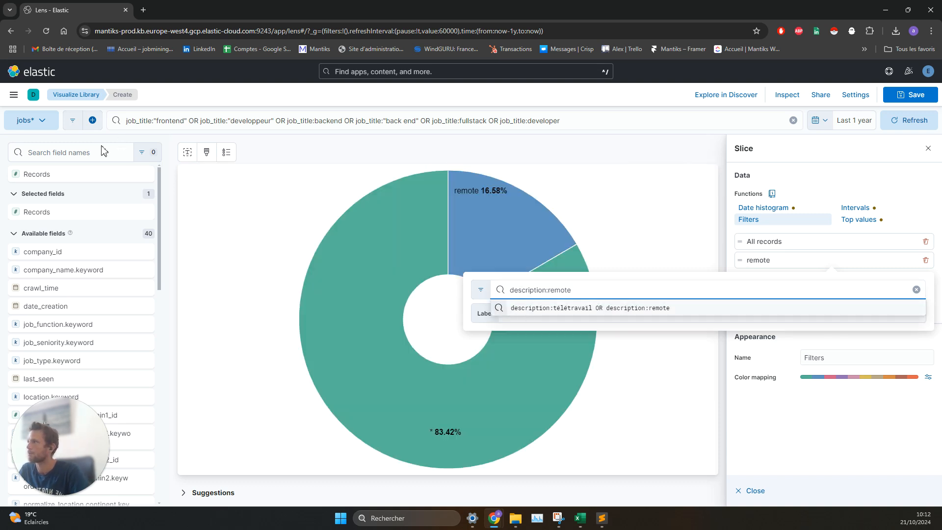
click(617, 307)
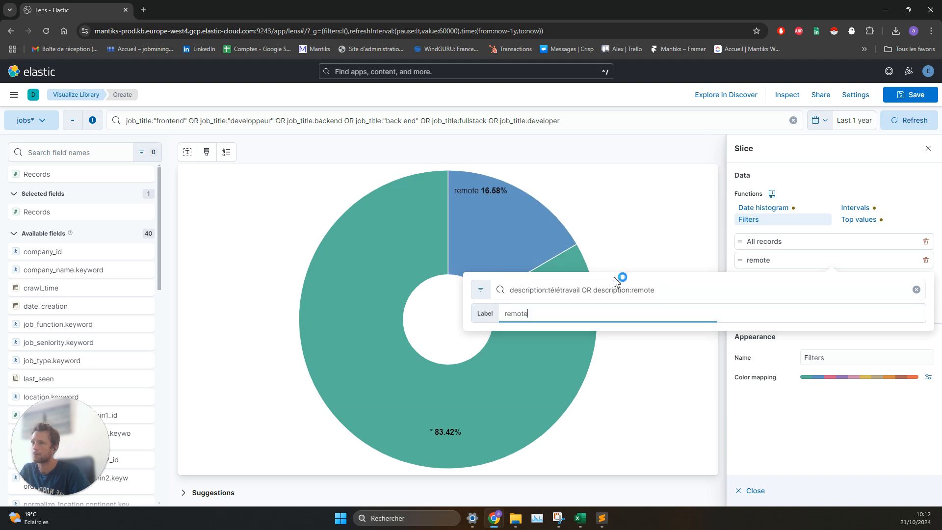
double_click(550, 290)
key(Delete)
key(Delete)
key(Delete)
key(Delete)
key(Delete)
key(Delete)
key(Delete)
key(Delete)
key(Delete)
key(Delete)
key(Delete)
key(Delete)
key(Delete)
key(Delete)
key(Delete)
key(Delete)
key(Delete)
key(Delete)
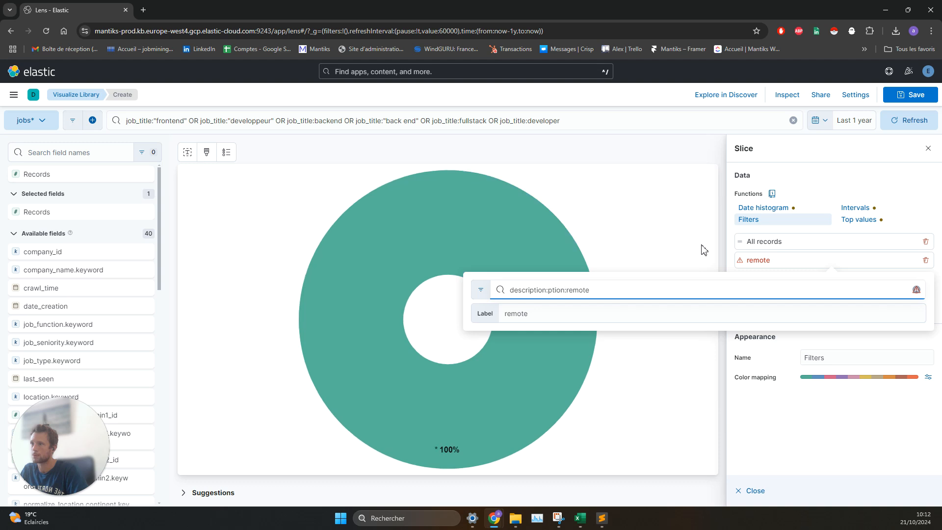
text(r)
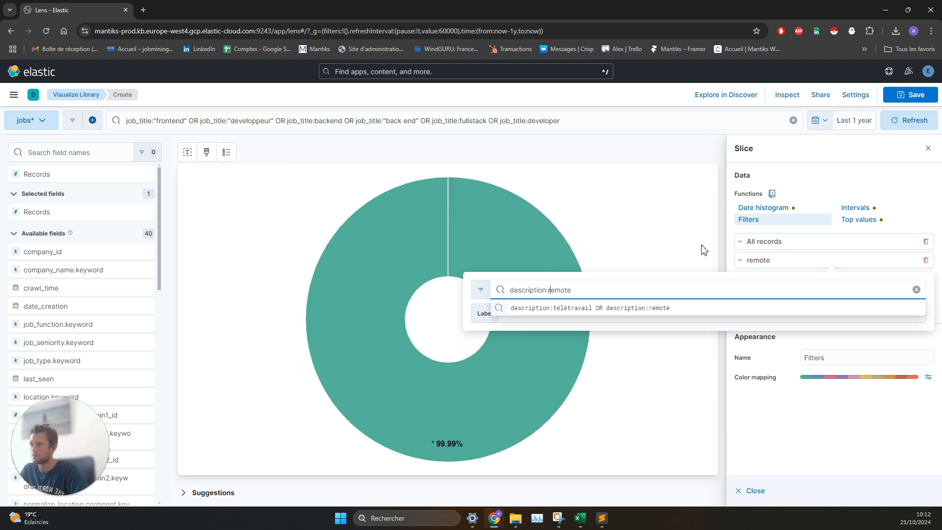
click(749, 258)
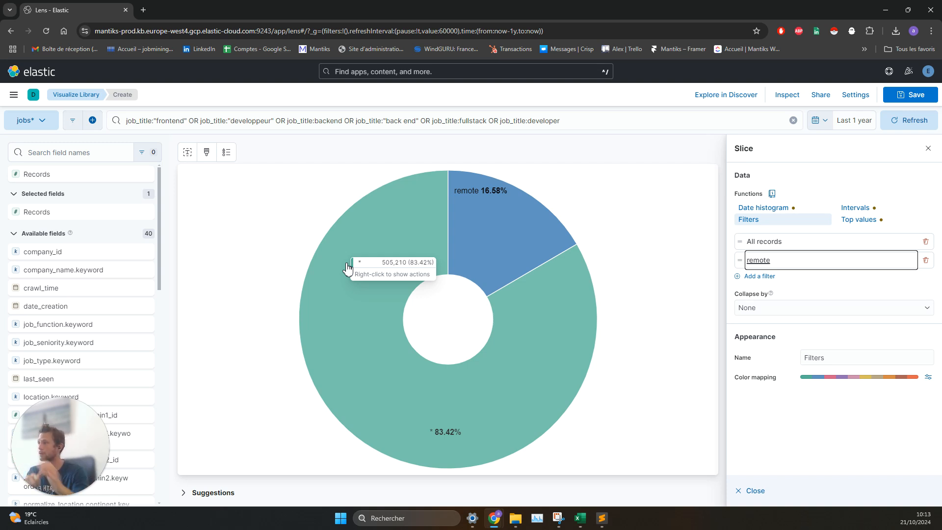
Step: Browse the available fields list through the job, location, recruiter and salary fields
scroll(100, 329, down, 1)
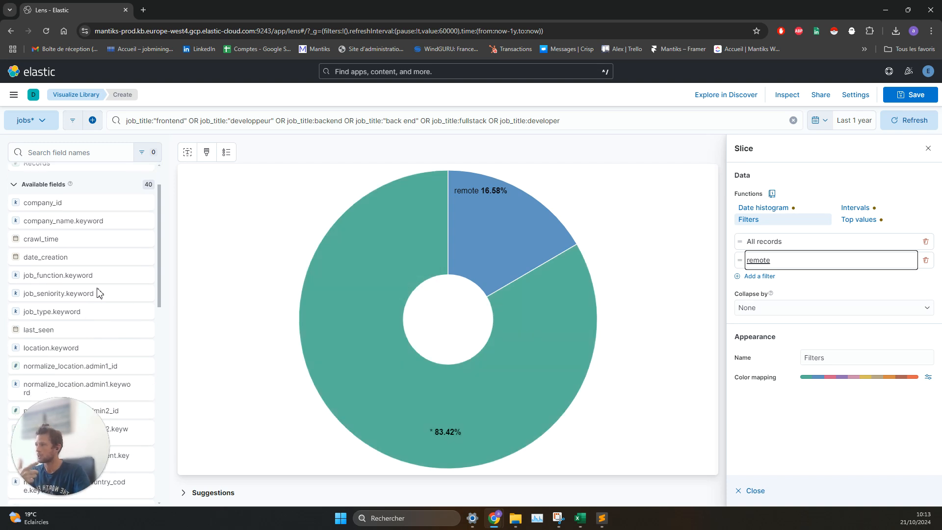
scroll(118, 295, down, 5)
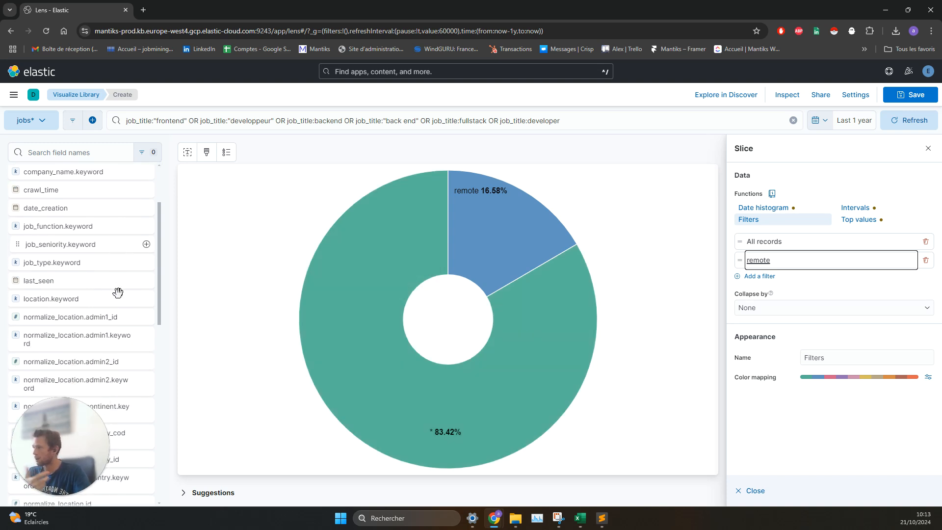
scroll(112, 302, down, 6)
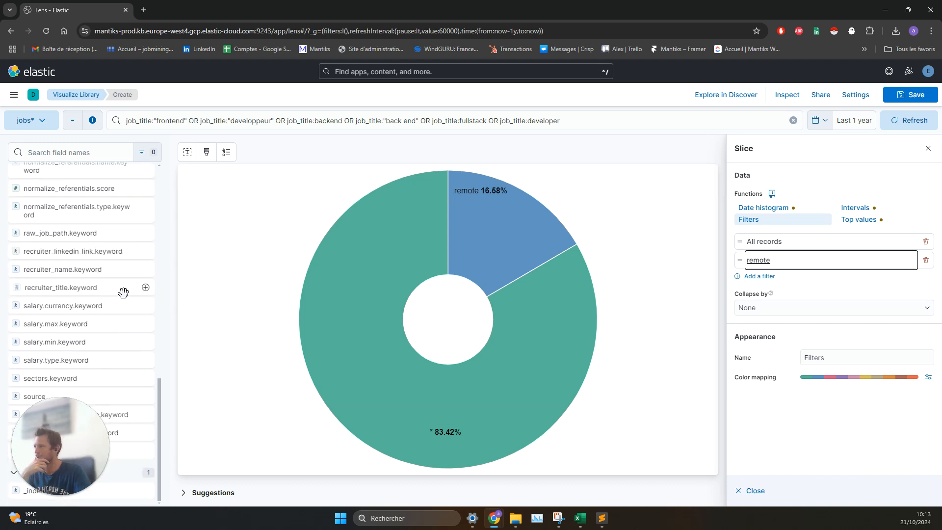
scroll(118, 297, up, 1)
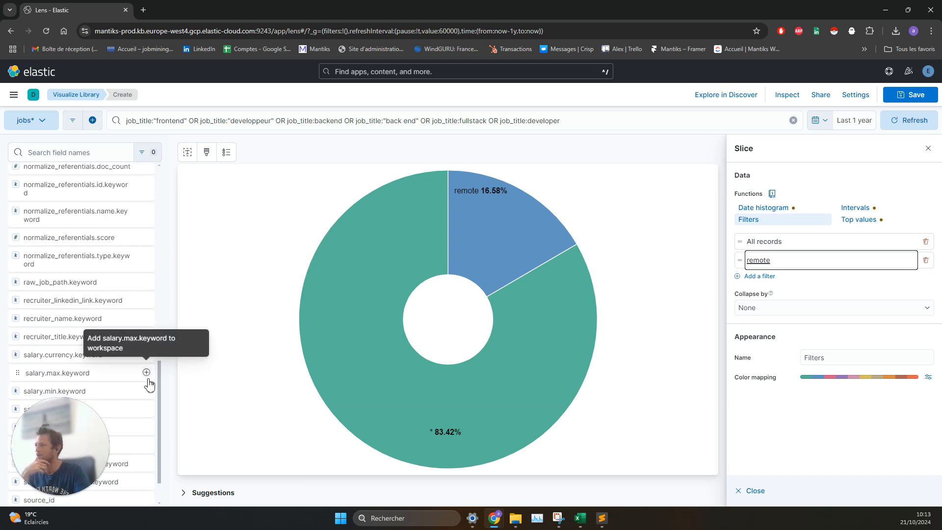